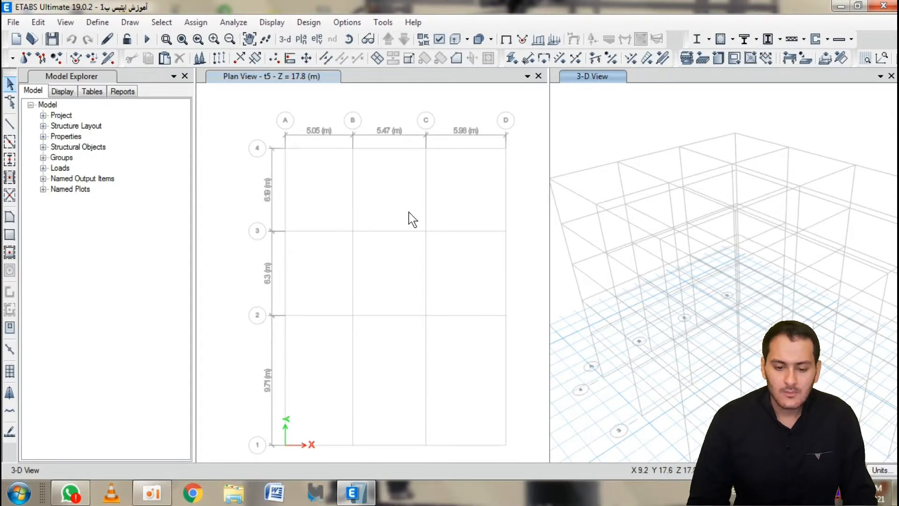
pyautogui.scroll(-5, 411, 219)
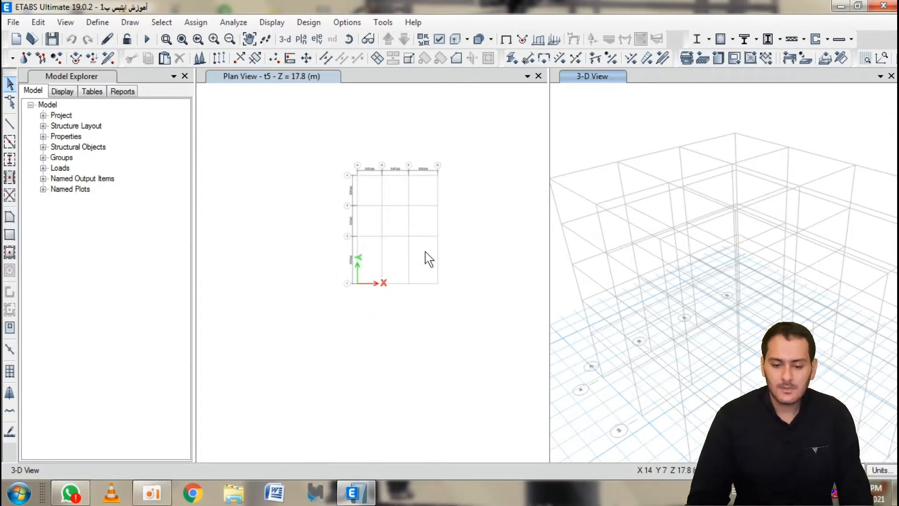
pyautogui.scroll(1, 425, 251)
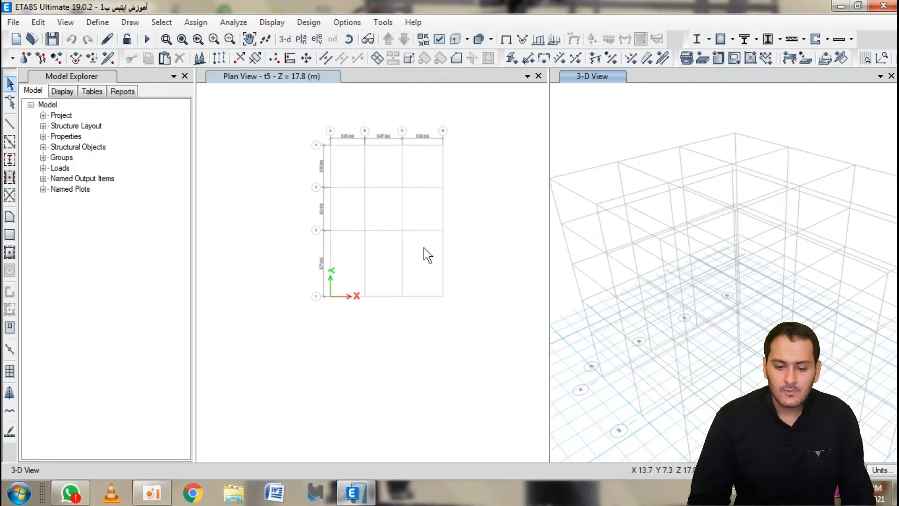
pyautogui.scroll(4, 423, 249)
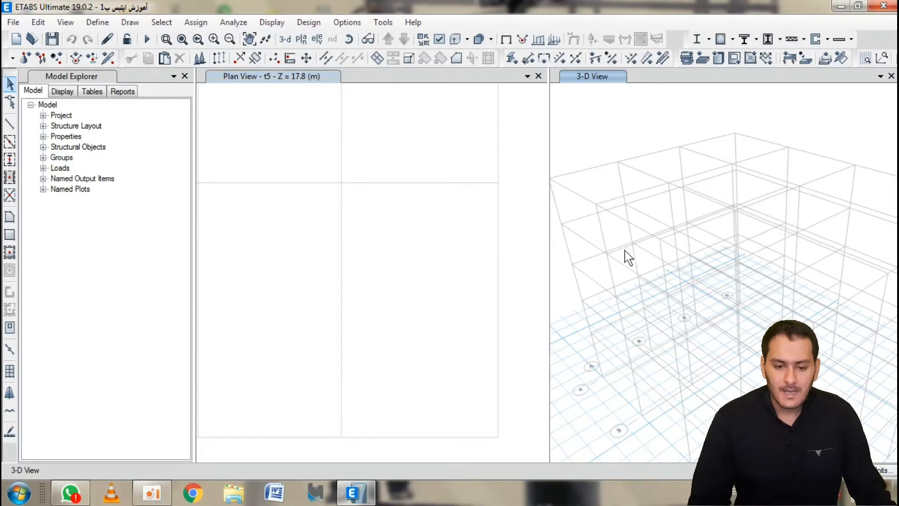
pyautogui.click(249, 39)
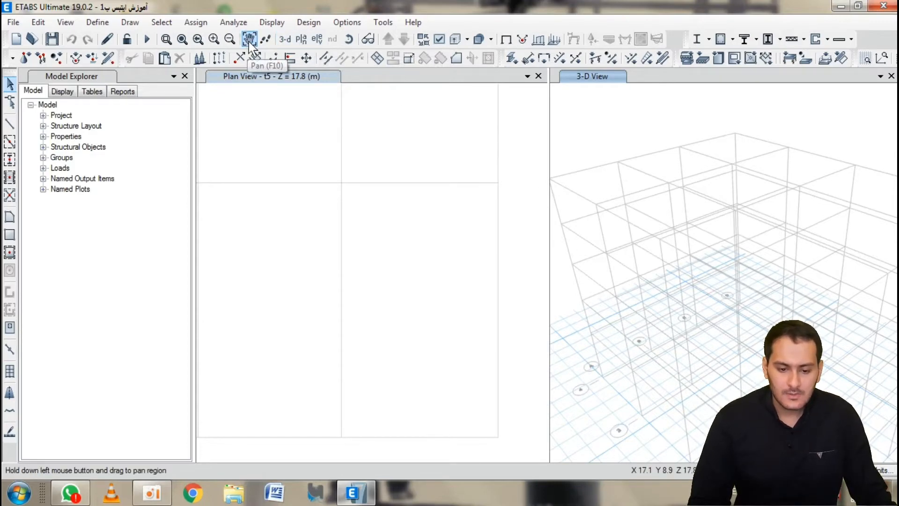
pyautogui.moveTo(738, 287); pyautogui.dragTo(596, 203)
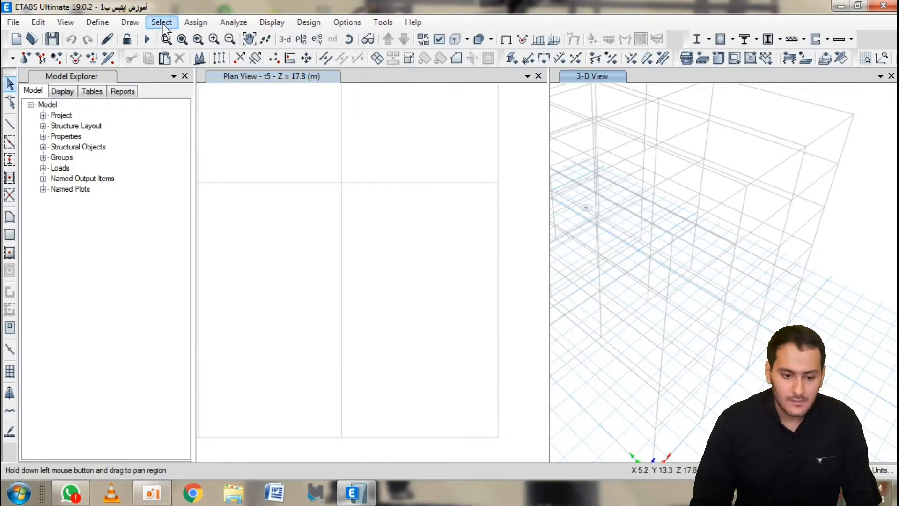
# Start a new material property with region Europe, material type Steel and standard User
pyautogui.click(104, 25)
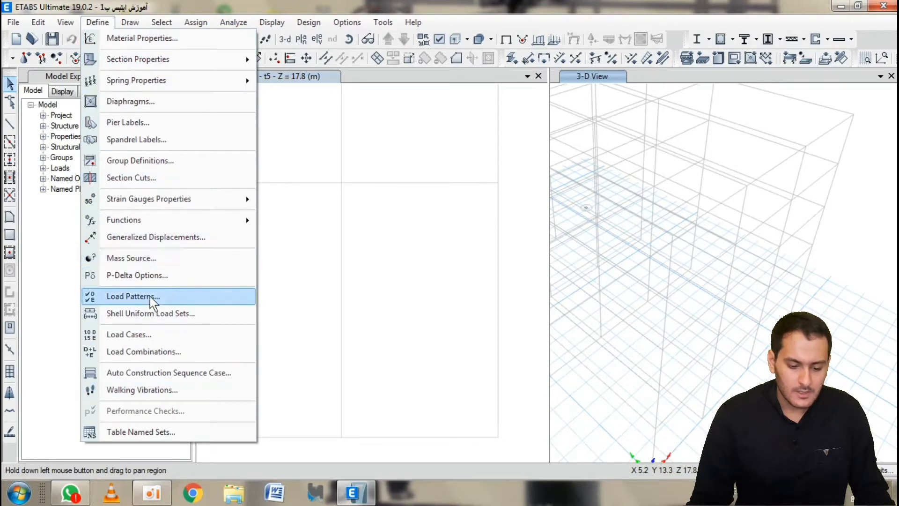
pyautogui.moveTo(146, 86)
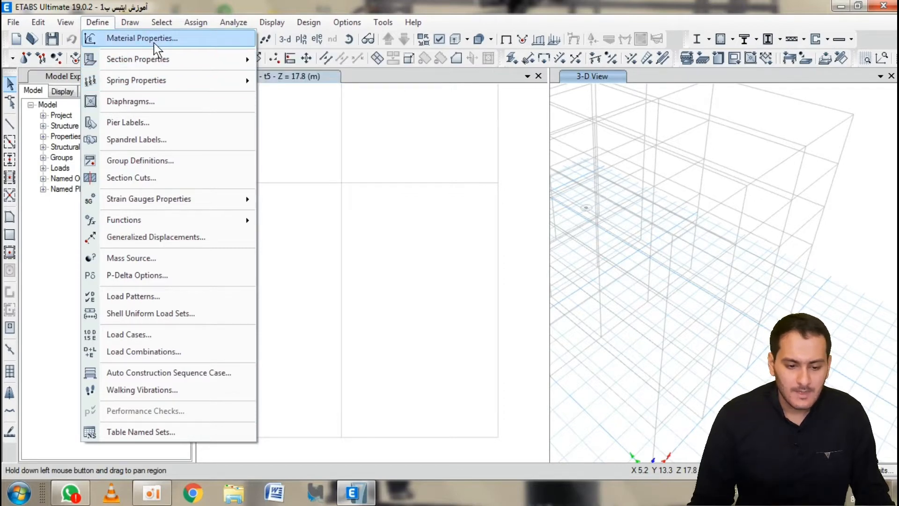
pyautogui.click(171, 41)
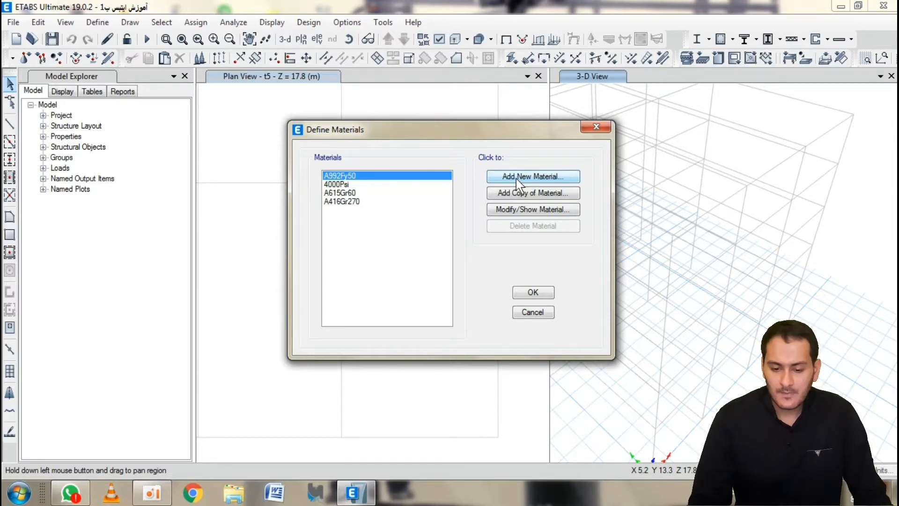
pyautogui.click(516, 178)
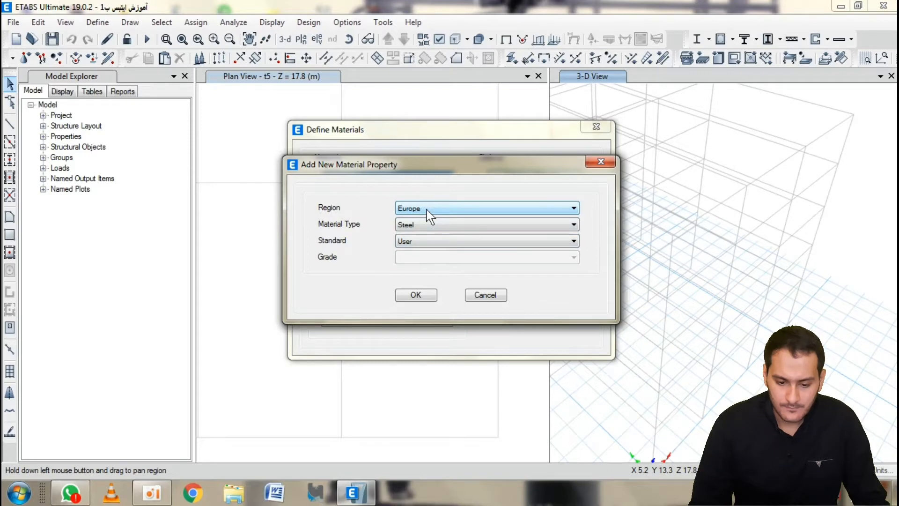
pyautogui.click(429, 217)
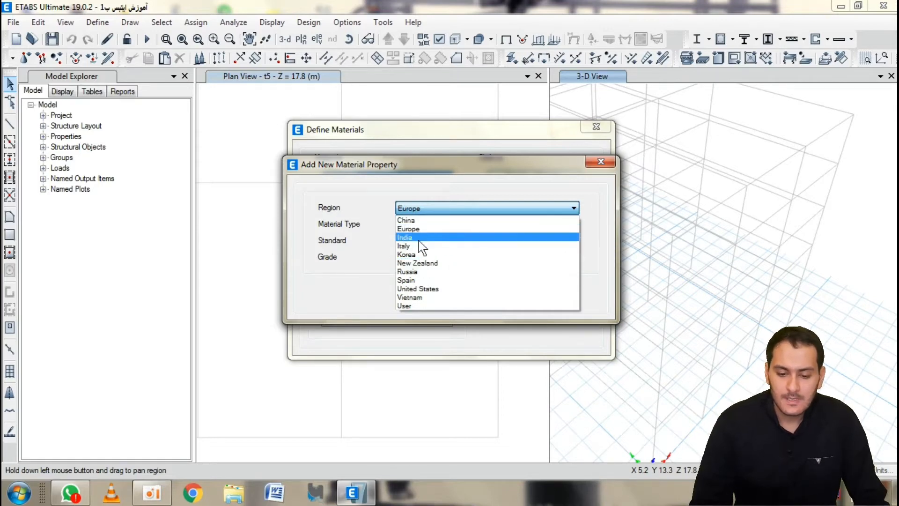
pyautogui.click(414, 229)
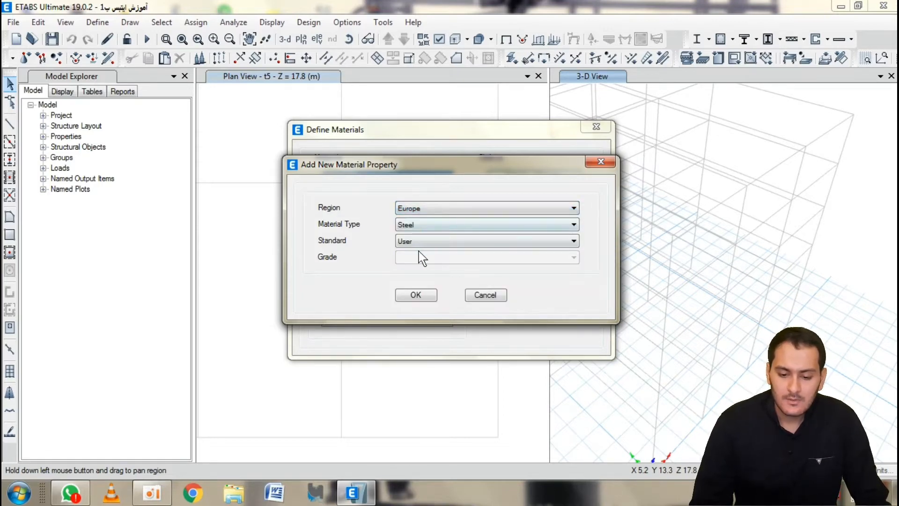
pyautogui.click(417, 223)
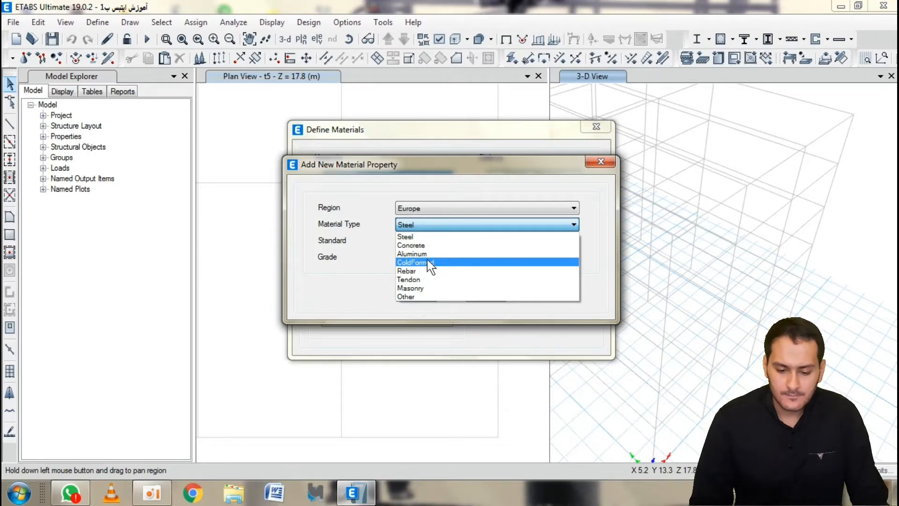
pyautogui.click(412, 236)
pyautogui.click(409, 243)
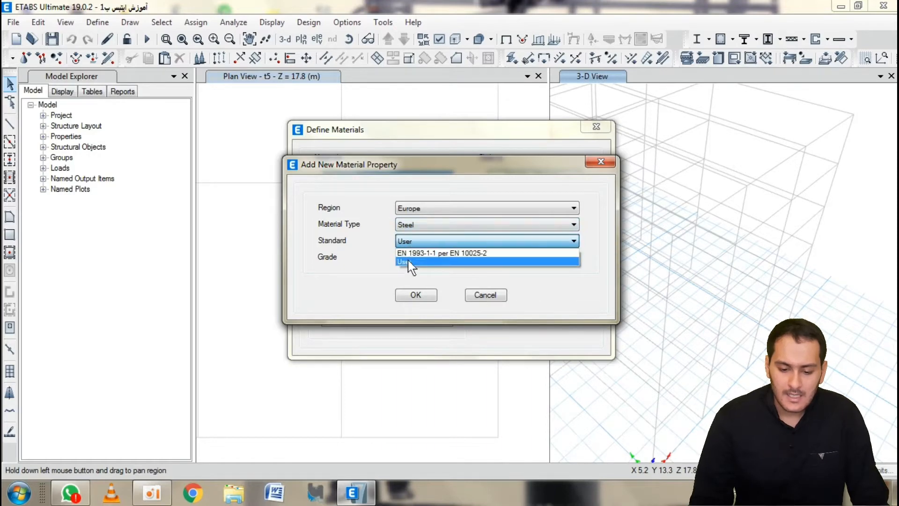
pyautogui.click(409, 262)
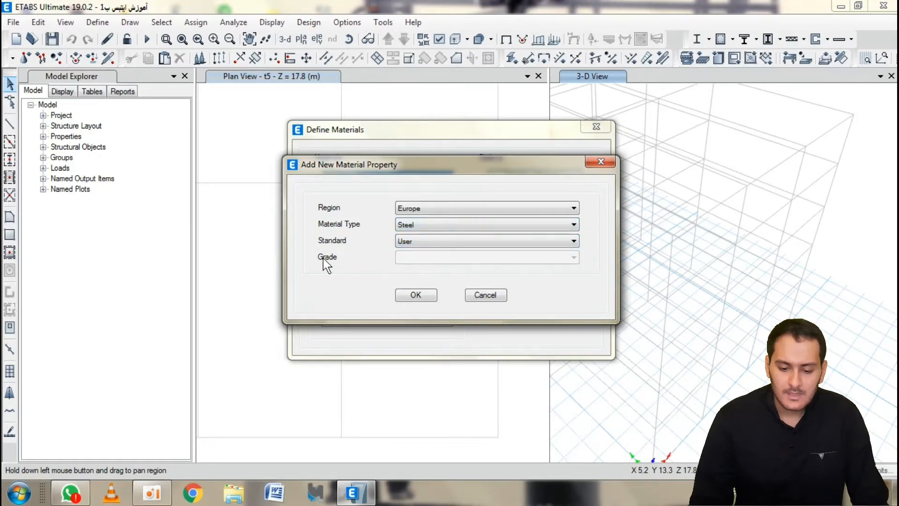
# Try the standard EN 1993-1-1 per EN 10025-2, examine its steel grades, and return the standard to User
pyautogui.click(416, 242)
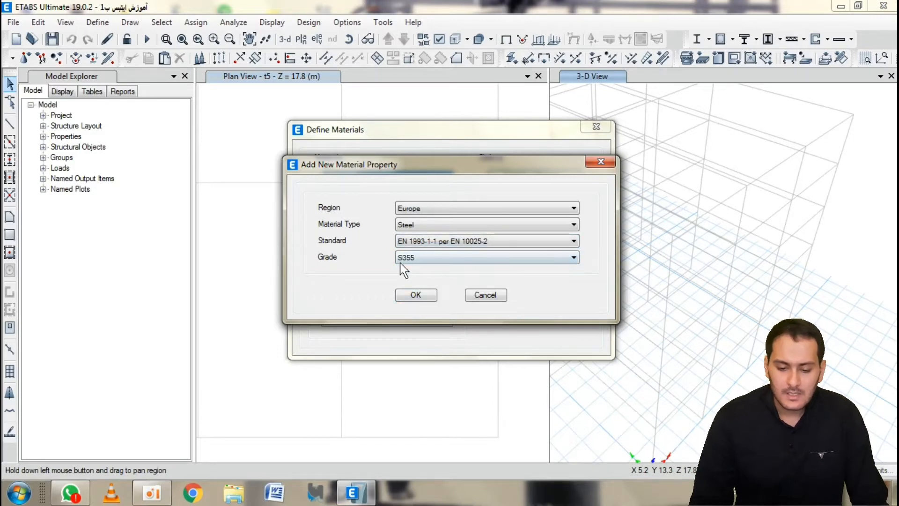
pyautogui.click(407, 260)
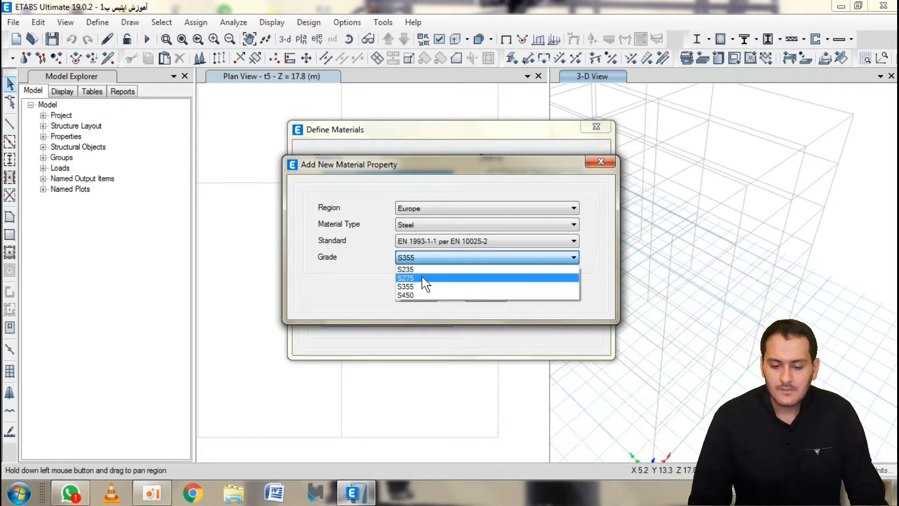
pyautogui.click(372, 260)
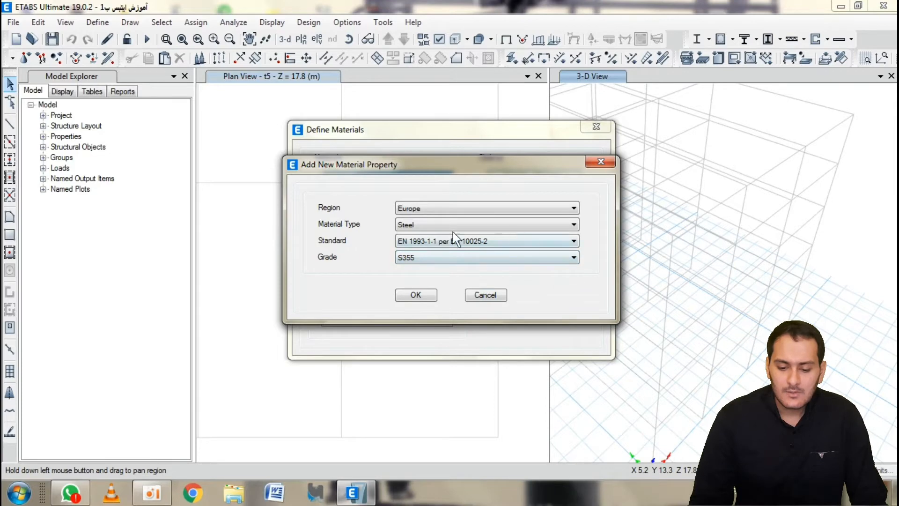
pyautogui.click(405, 247)
pyautogui.click(412, 262)
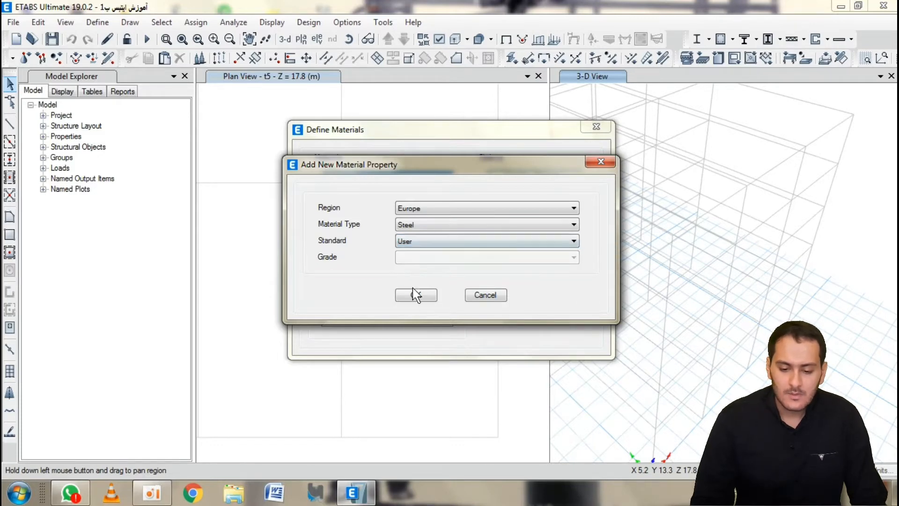
# Accept the new material's base settings and name the material nikoo1
pyautogui.click(415, 296)
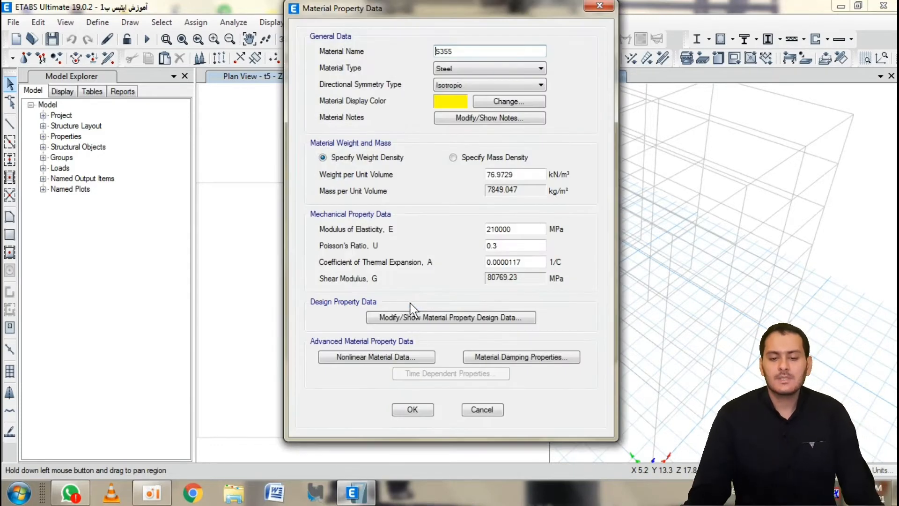
pyautogui.moveTo(417, 9); pyautogui.dragTo(398, 37)
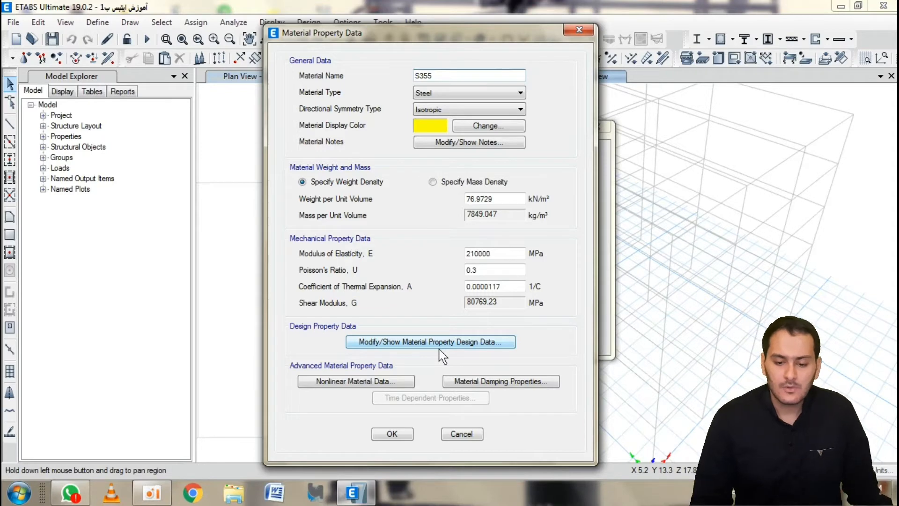
pyautogui.moveTo(429, 75); pyautogui.dragTo(399, 82)
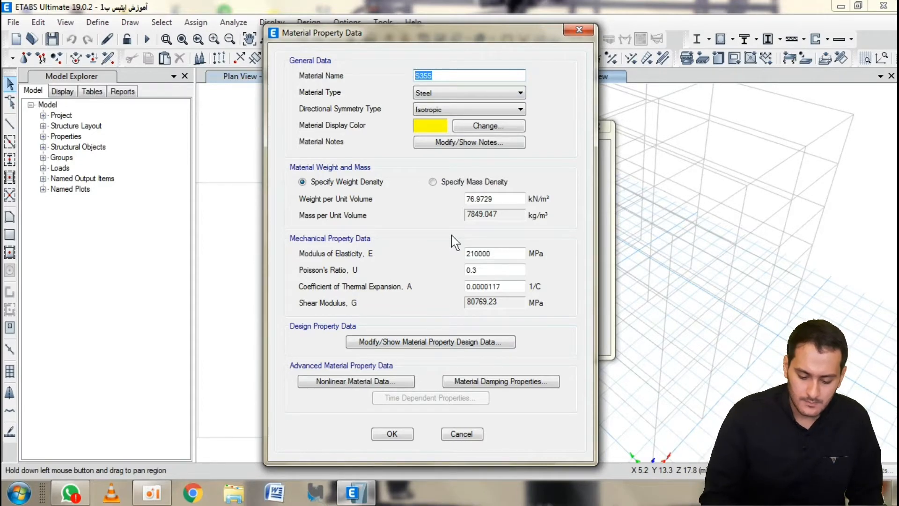
pyautogui.write('nikoo1')
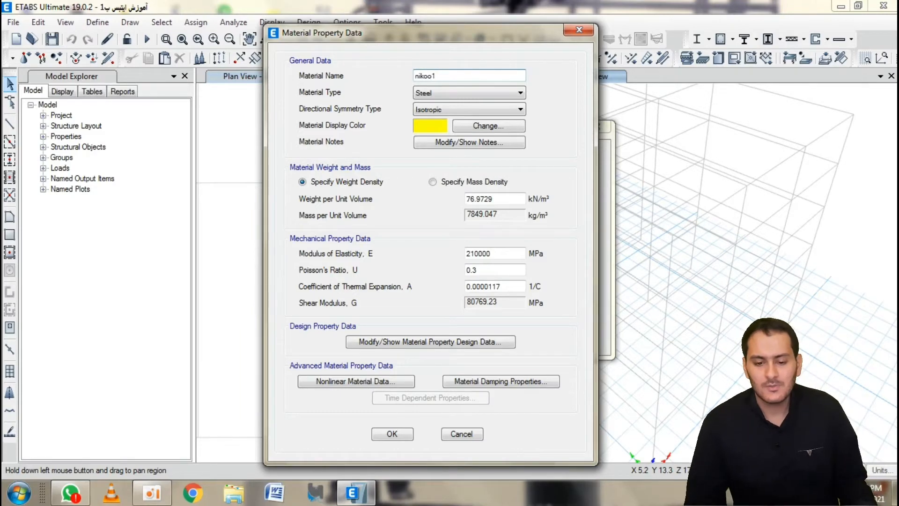
# Choose Steel as the material type of nikoo1 and Isotropic as its directional symmetry type
pyautogui.click(438, 92)
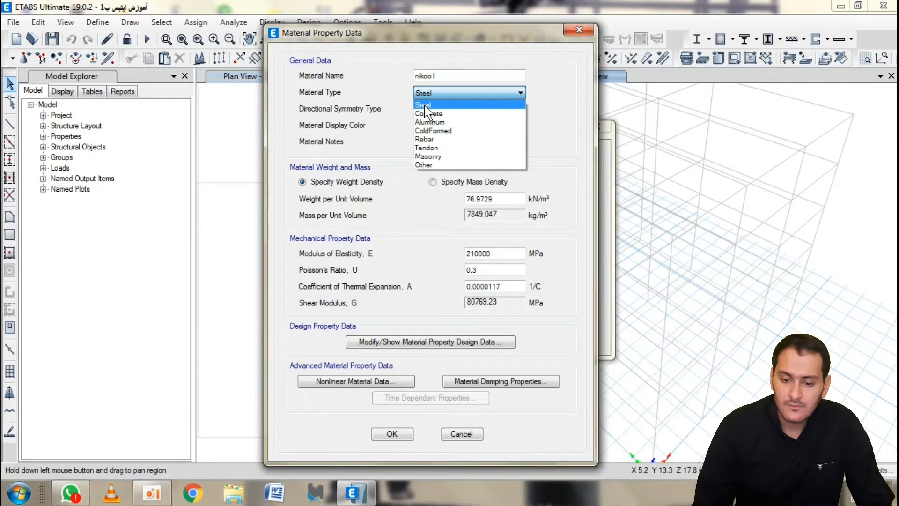
pyautogui.click(424, 105)
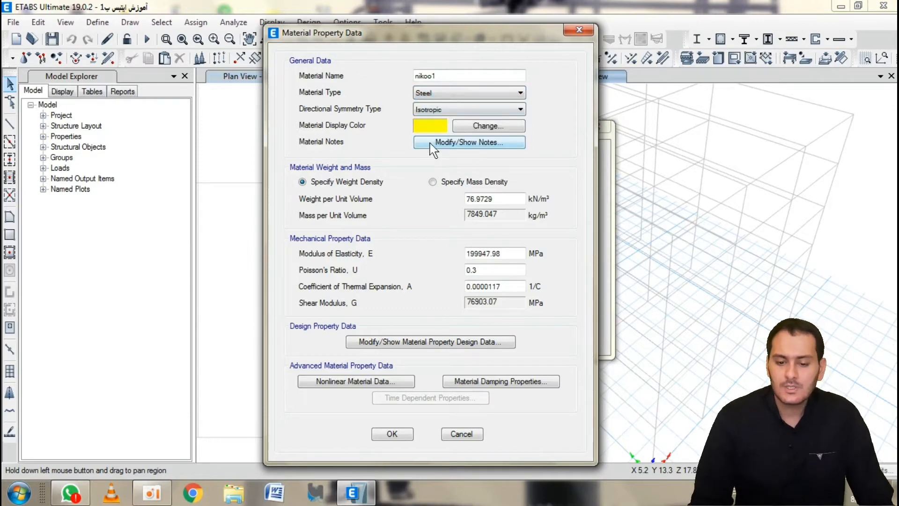
pyautogui.click(433, 112)
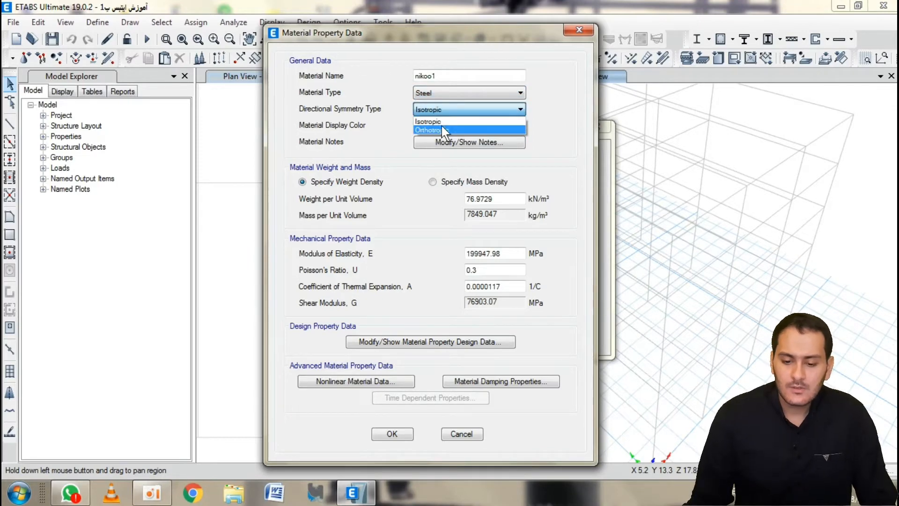
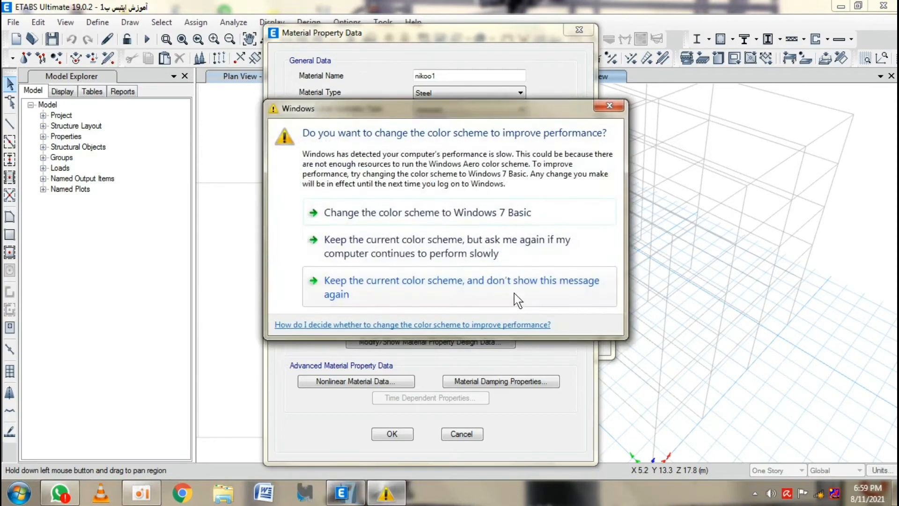
# Dismiss the Windows color scheme prompt and set the material's Poisson's ratio to 0.3
pyautogui.click(609, 106)
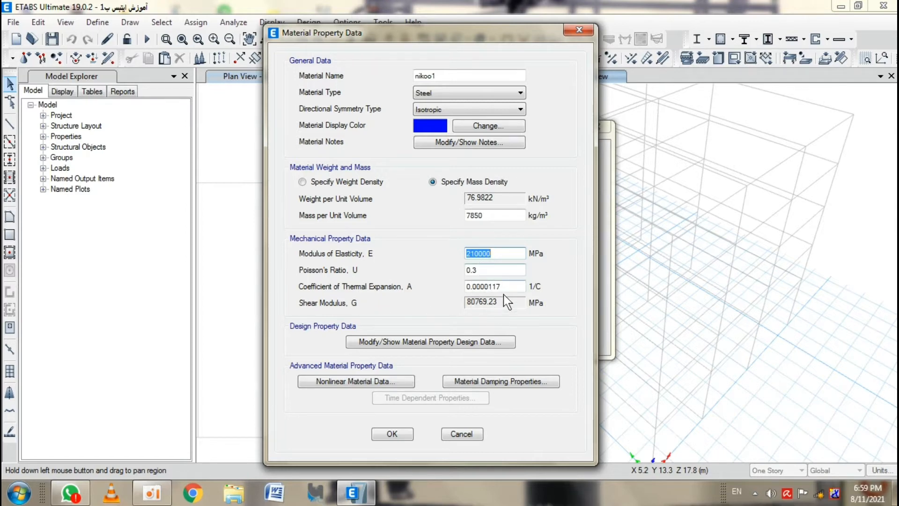
pyautogui.click(484, 270)
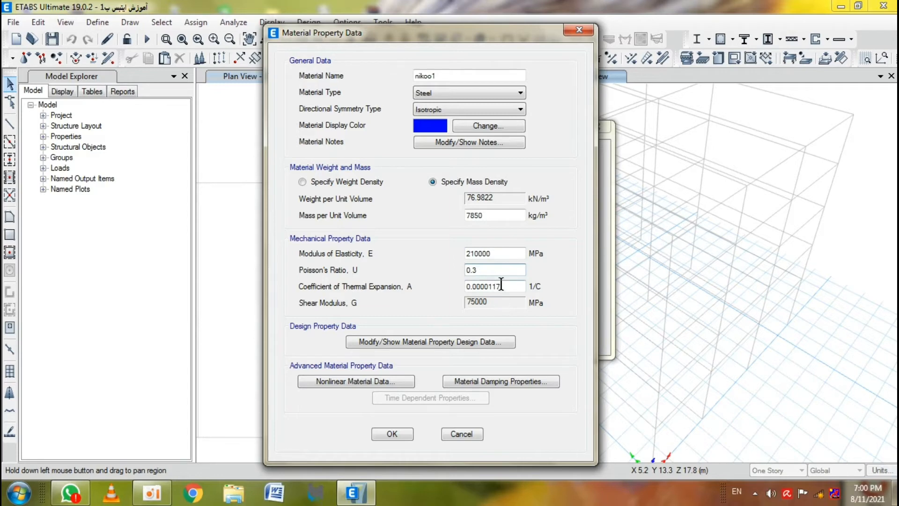
pyautogui.press('Tab')
# In the material's design data, set the minimum yield stress Fy to 2400 kgf/cm² with the CSI Calculator
pyautogui.click(416, 341)
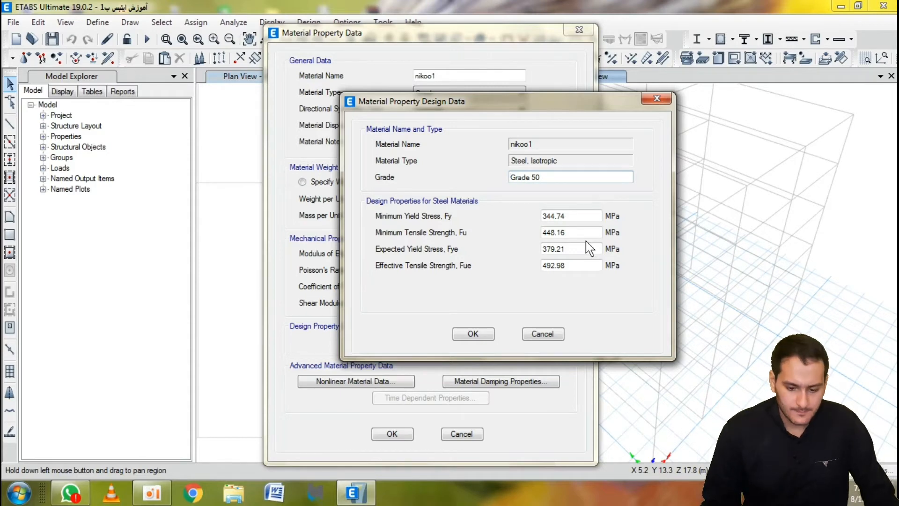
pyautogui.keyDown('shift'); pyautogui.doubleClick(576, 217); pyautogui.keyUp('shift')
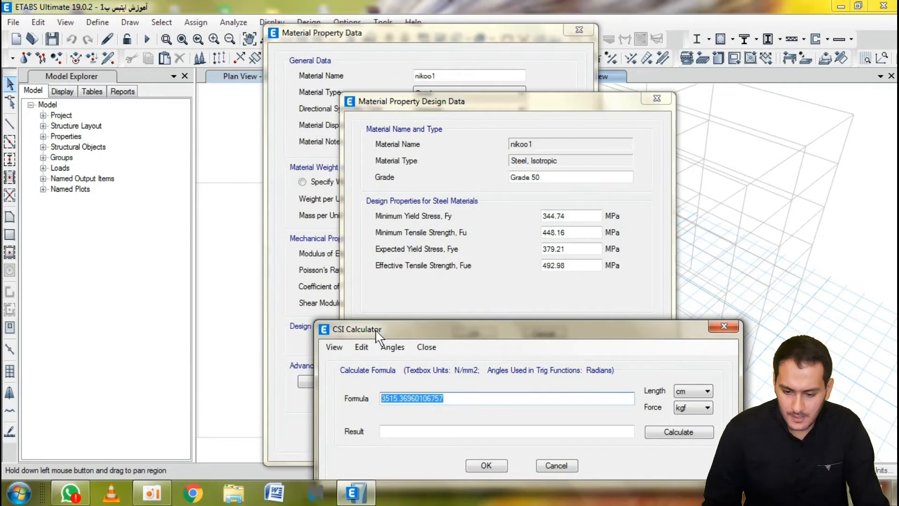
pyautogui.moveTo(376, 335); pyautogui.dragTo(404, 293)
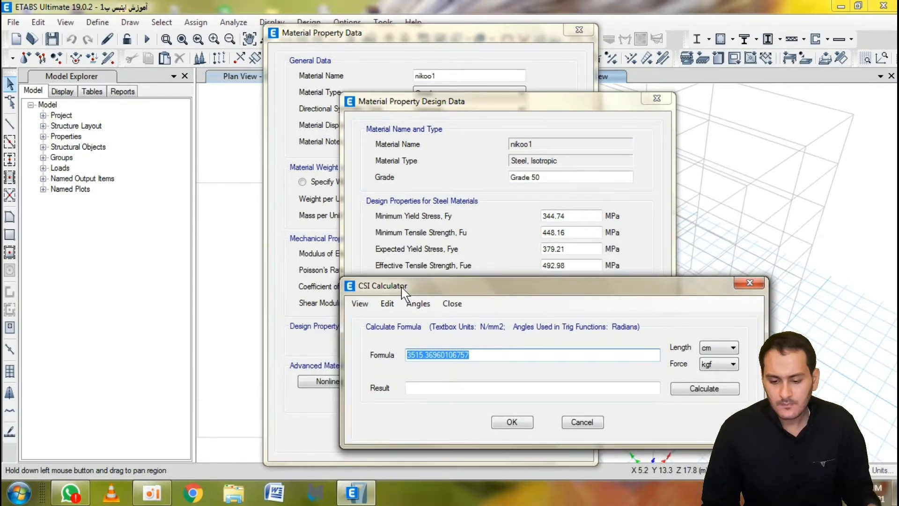
pyautogui.moveTo(401, 287); pyautogui.dragTo(376, 184)
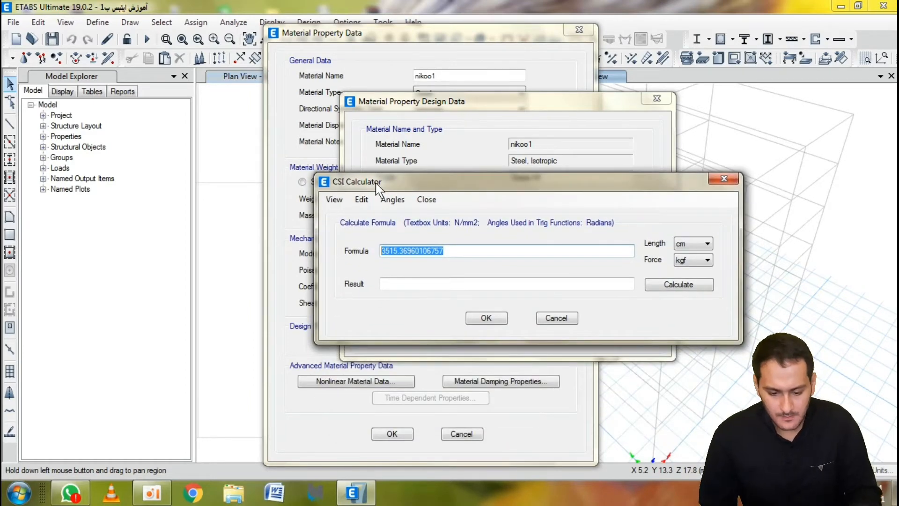
pyautogui.moveTo(376, 184); pyautogui.dragTo(361, 241)
pyautogui.write('2400')
pyautogui.click(515, 381)
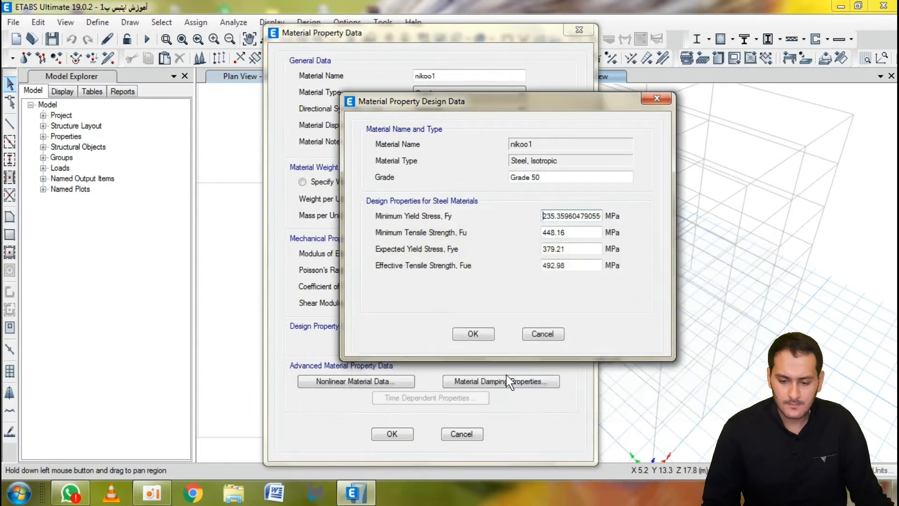
# Set the material's minimum tensile strength Fu with the CSI Calculator, entering 3600 and choosing cm and kgf as the units
pyautogui.keyDown('shift'); pyautogui.doubleClick(558, 231); pyautogui.keyUp('shift')
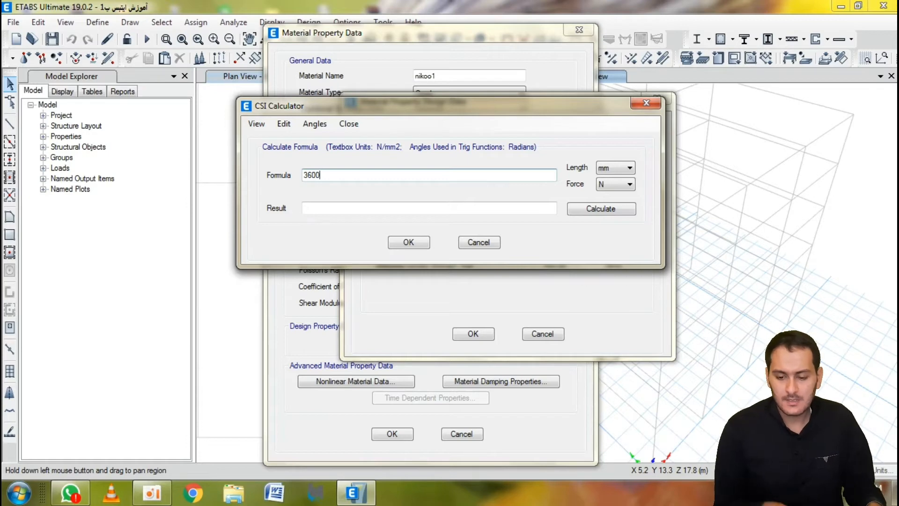
pyautogui.click(618, 168)
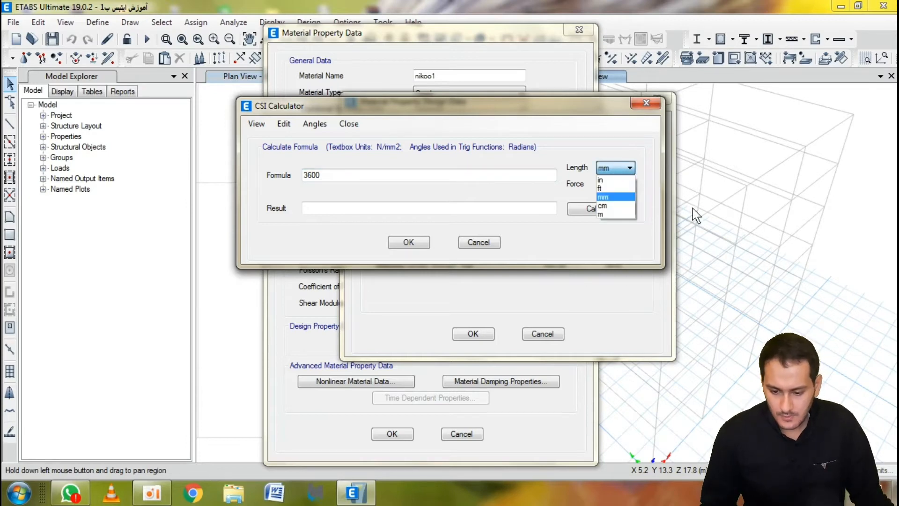
pyautogui.click(609, 187)
pyautogui.click(618, 183)
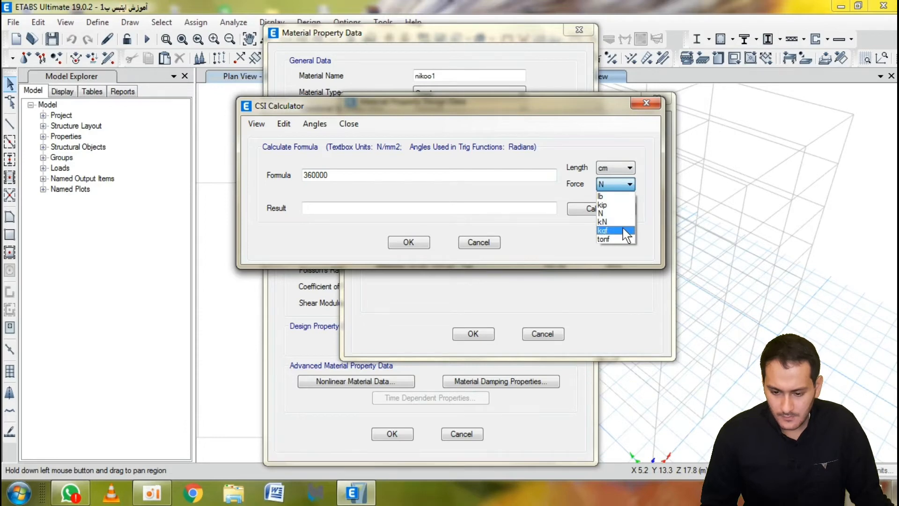
pyautogui.click(625, 231)
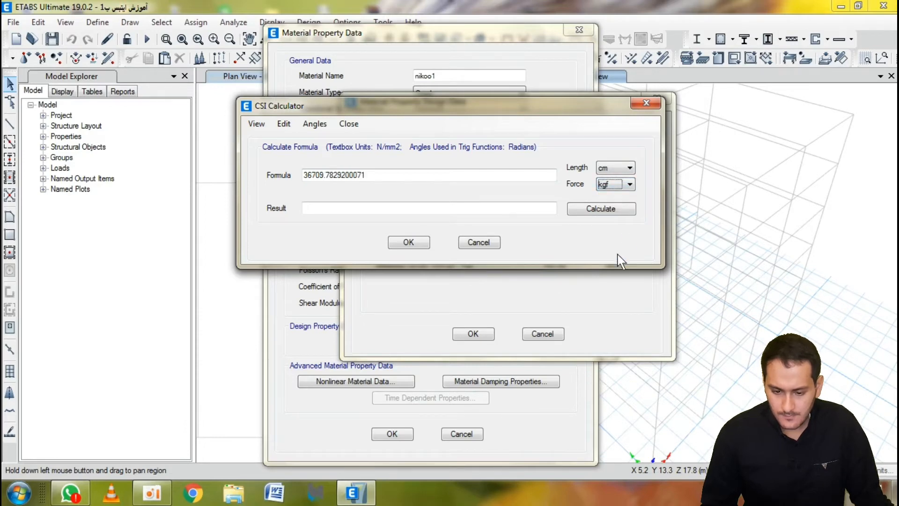
pyautogui.click(406, 242)
pyautogui.keyDown('shift'); pyautogui.doubleClick(603, 227); pyautogui.keyUp('shift')
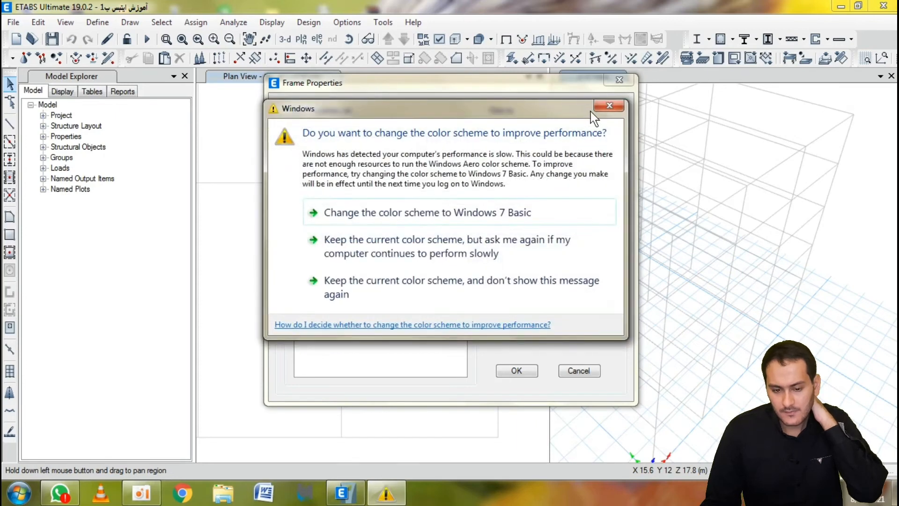
# Dismiss the Windows color scheme prompt and add a Steel I/Wide Flange frame property named sec1ed with material nikoo1
pyautogui.click(606, 107)
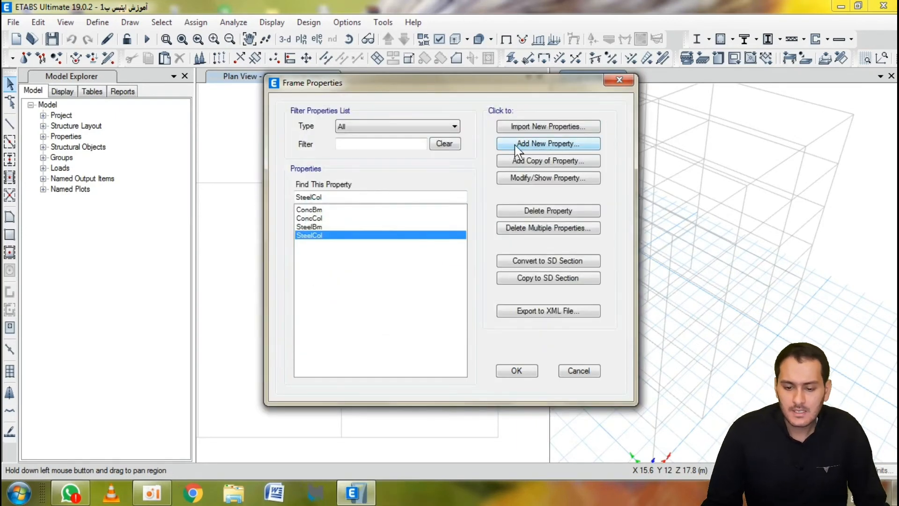
pyautogui.click(565, 146)
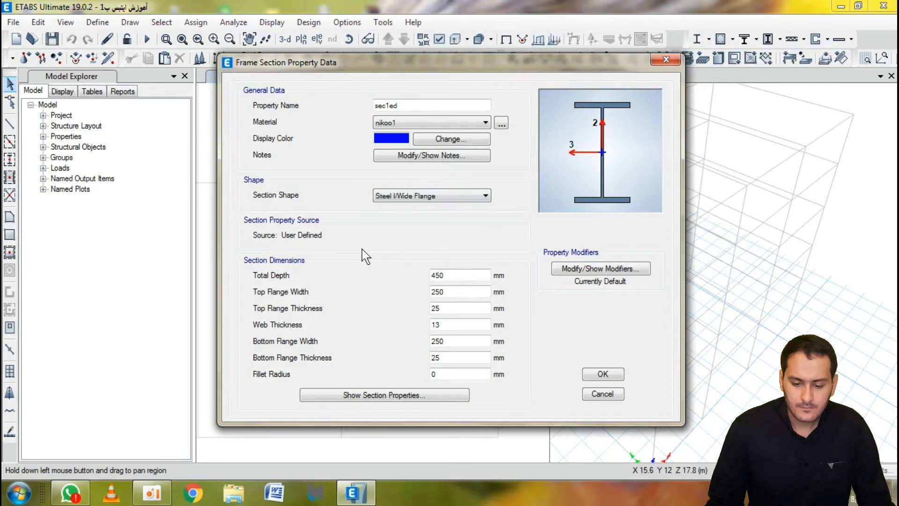
# Set the total depth of sec1ed to 400 mm and its top and bottom flange widths to 300 mm
pyautogui.click(510, 194)
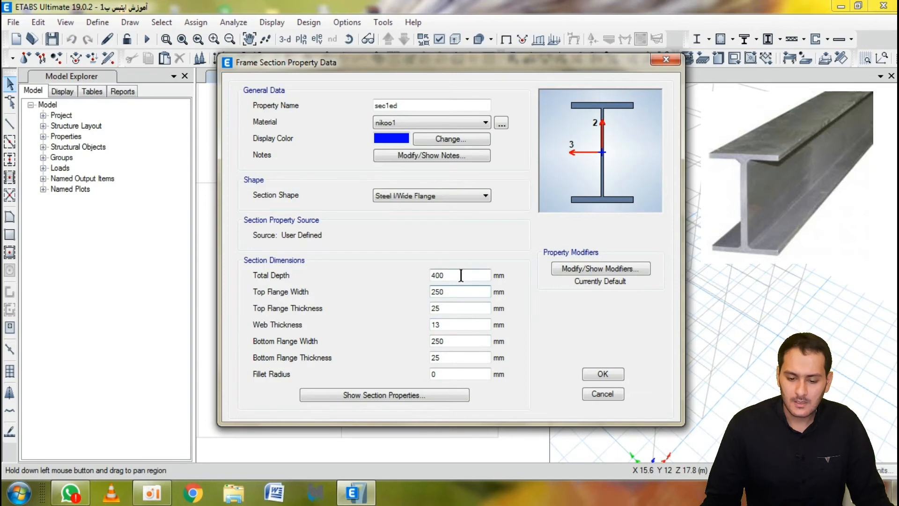
pyautogui.doubleClick(461, 275)
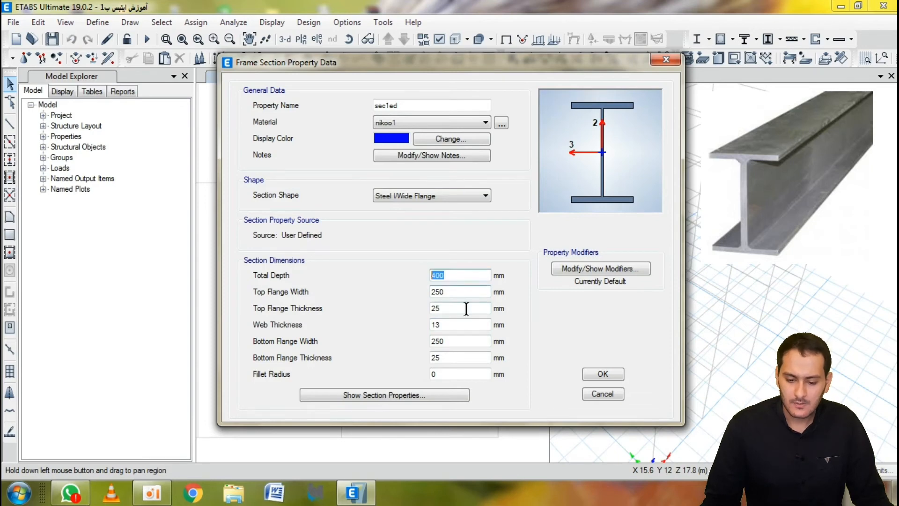
pyautogui.write('700')
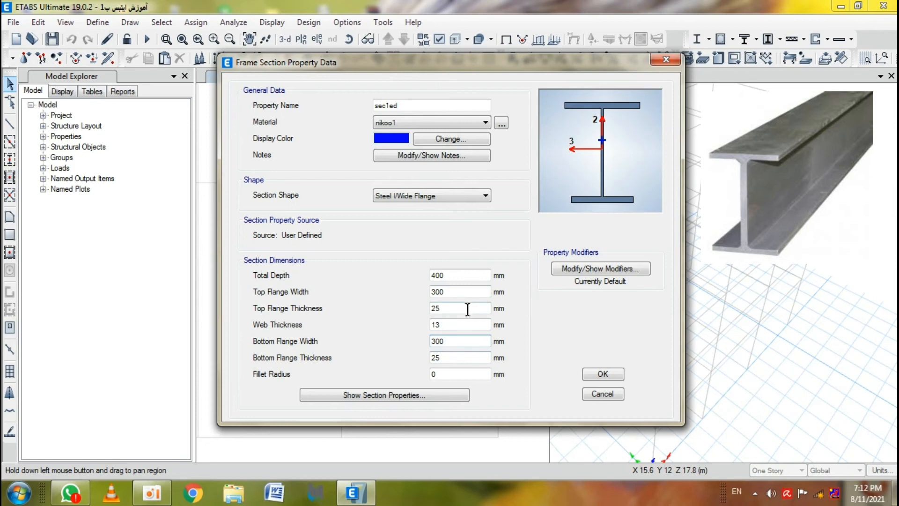
# Set both flange thicknesses of sec1ed to 30 mm and its web thickness to 25 mm
pyautogui.click(469, 308)
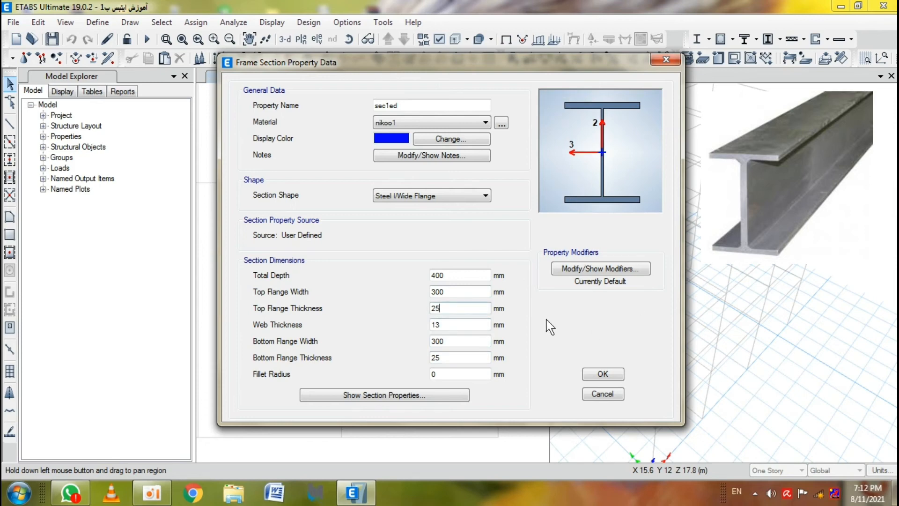
pyautogui.press('BackSpace')
pyautogui.press('BackSpace')
pyautogui.write('30')
pyautogui.click(461, 324)
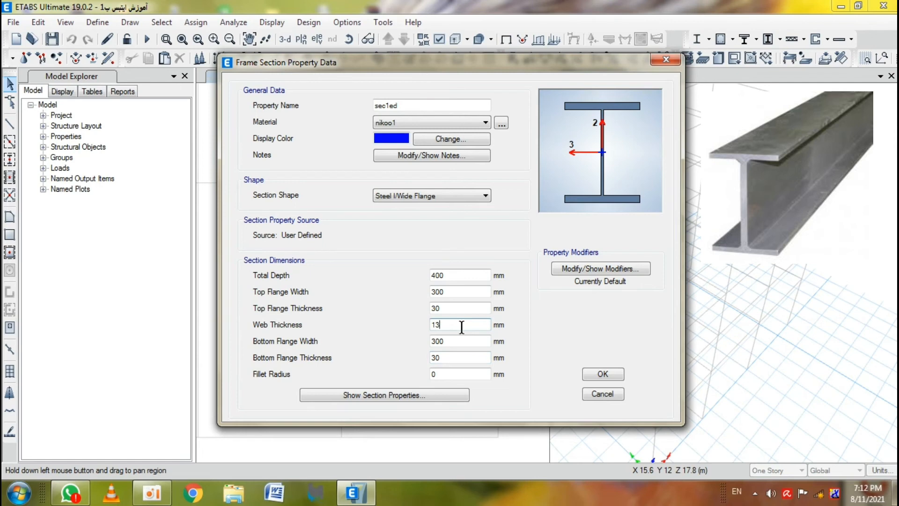
pyautogui.doubleClick(461, 324)
pyautogui.write('25')
pyautogui.click(449, 356)
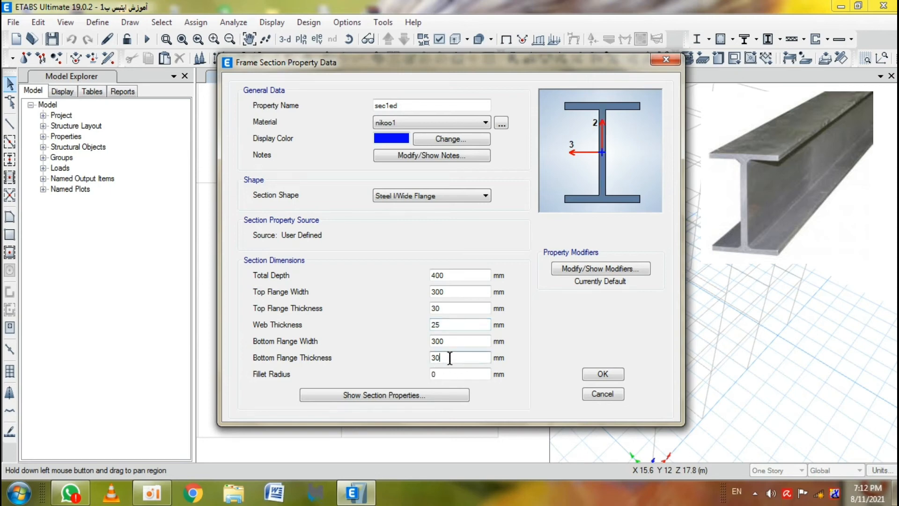
# Try a fillet radius of 30 mm on the section and reset it to 0
pyautogui.doubleClick(473, 373)
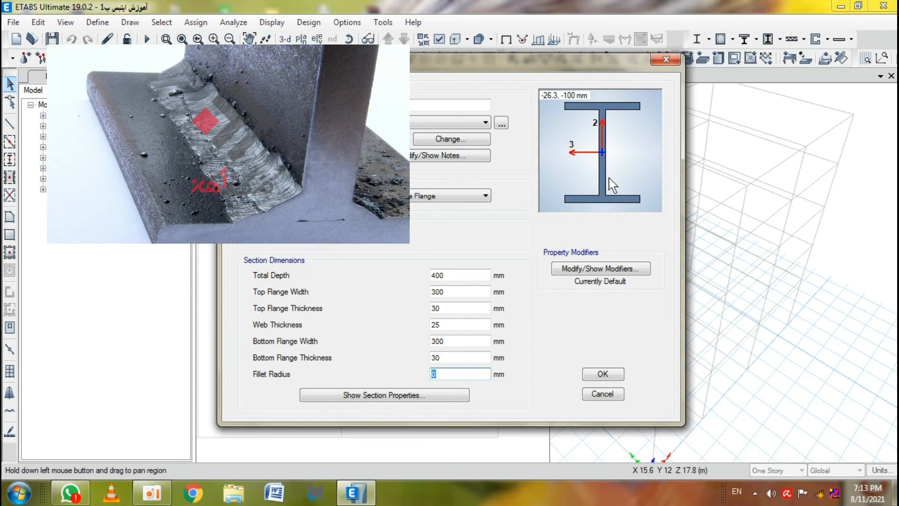
pyautogui.write('30')
pyautogui.write('0')
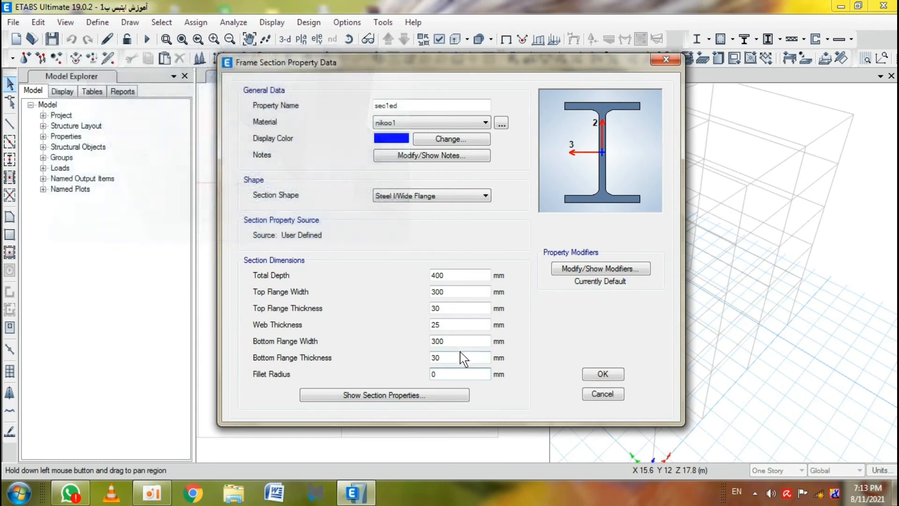
# Set the fillet radius of the sec1ed section to 30 mm
pyautogui.doubleClick(446, 374)
pyautogui.write('30')
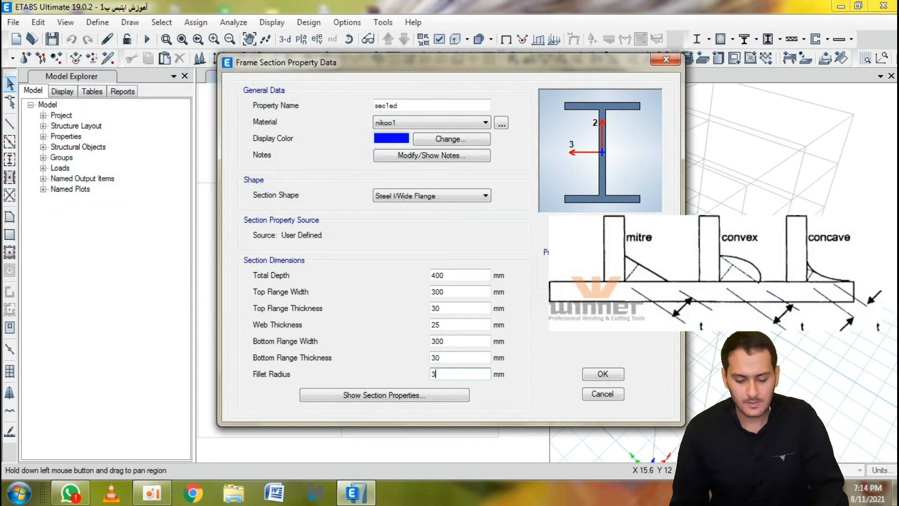
pyautogui.click(481, 357)
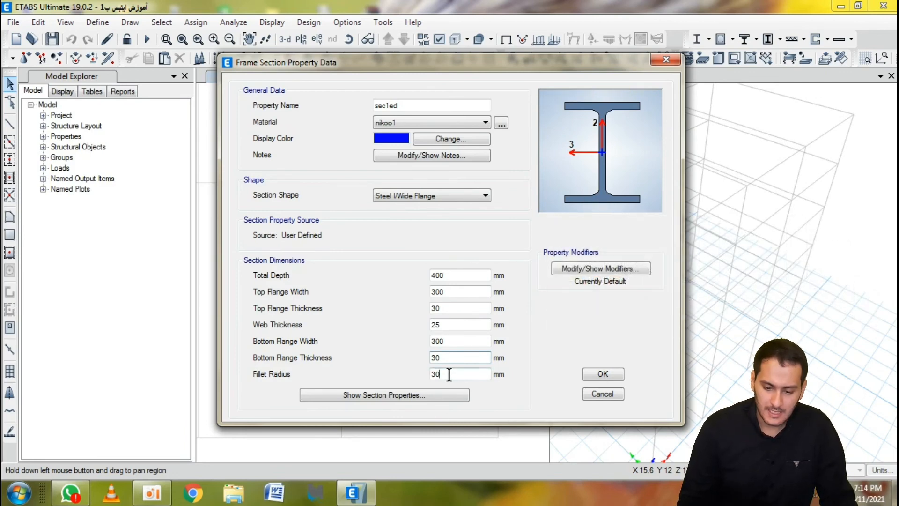
pyautogui.press('Tab')
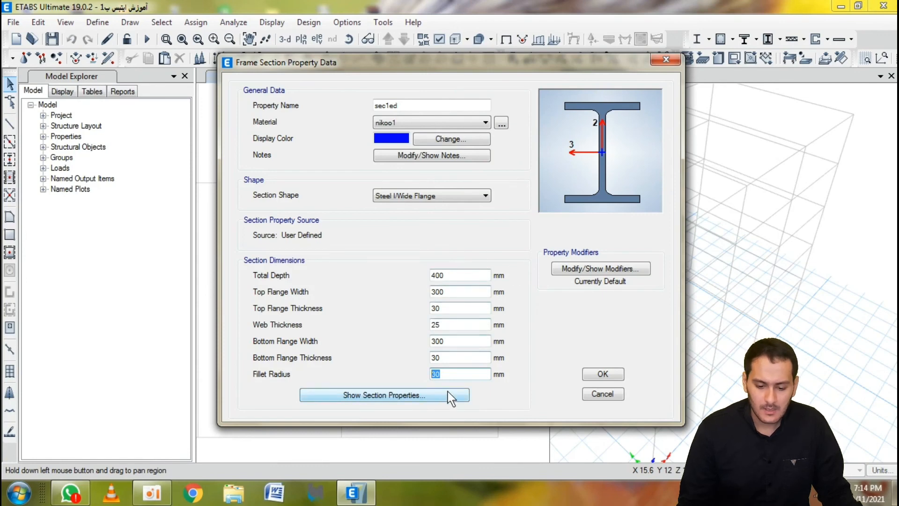
# Examine the calculated section properties of sec1ed, including its moments of inertia and section moduli, and close the table
pyautogui.click(374, 403)
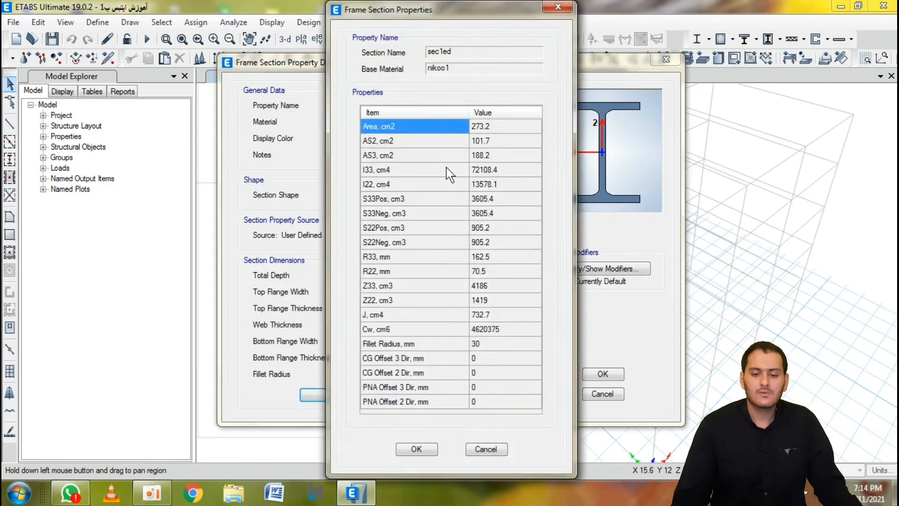
pyautogui.moveTo(447, 174)
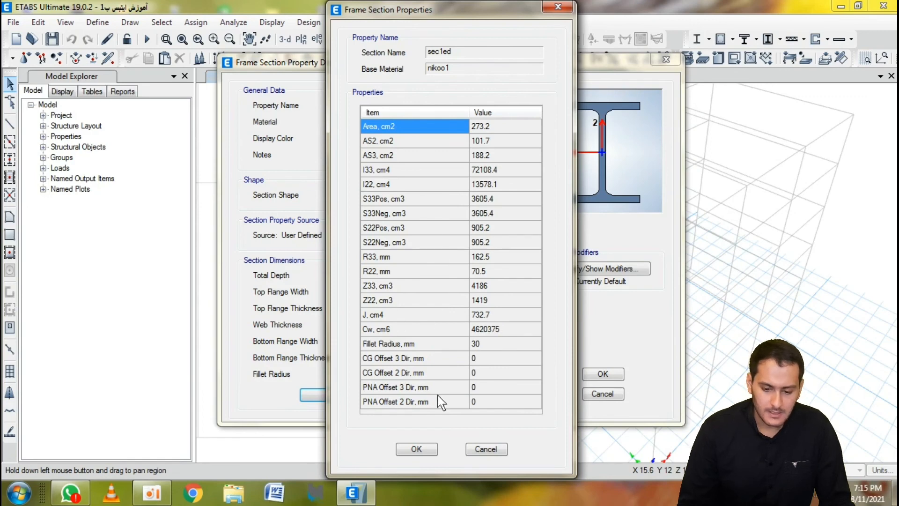
pyautogui.click(447, 184)
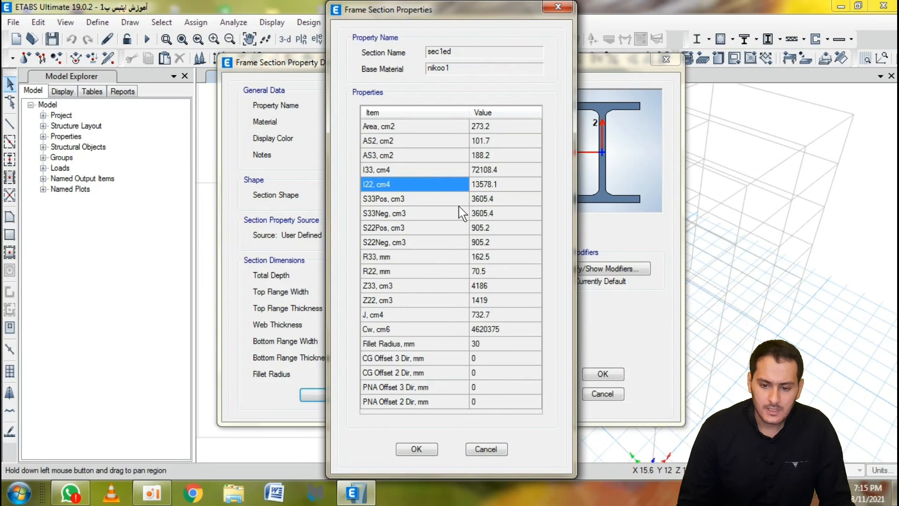
pyautogui.click(492, 233)
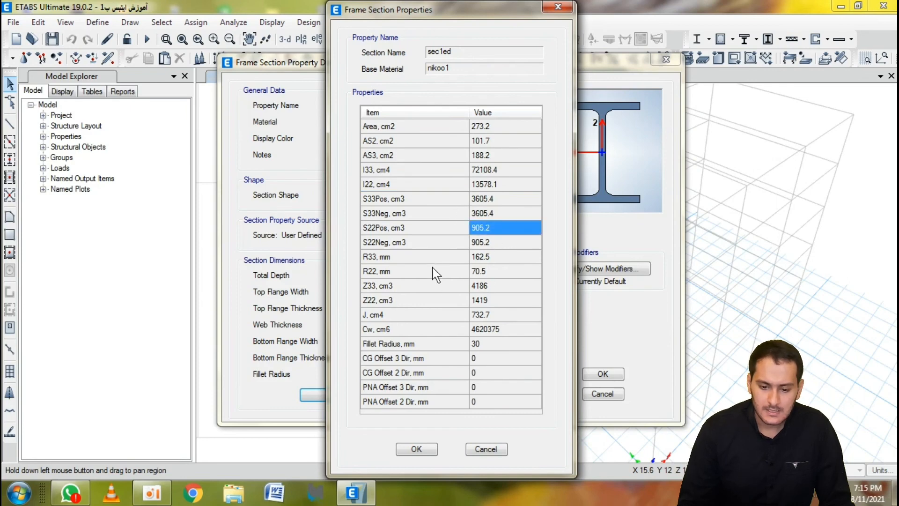
pyautogui.moveTo(432, 239)
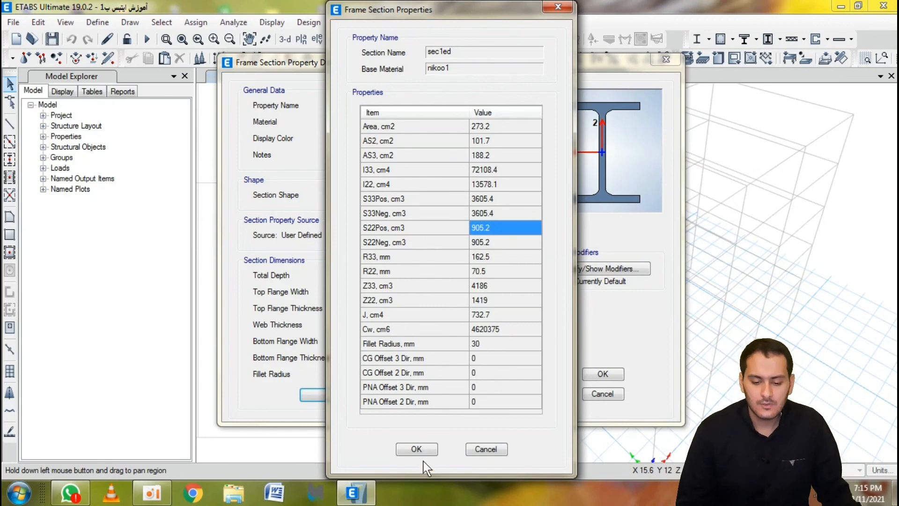
pyautogui.click(416, 449)
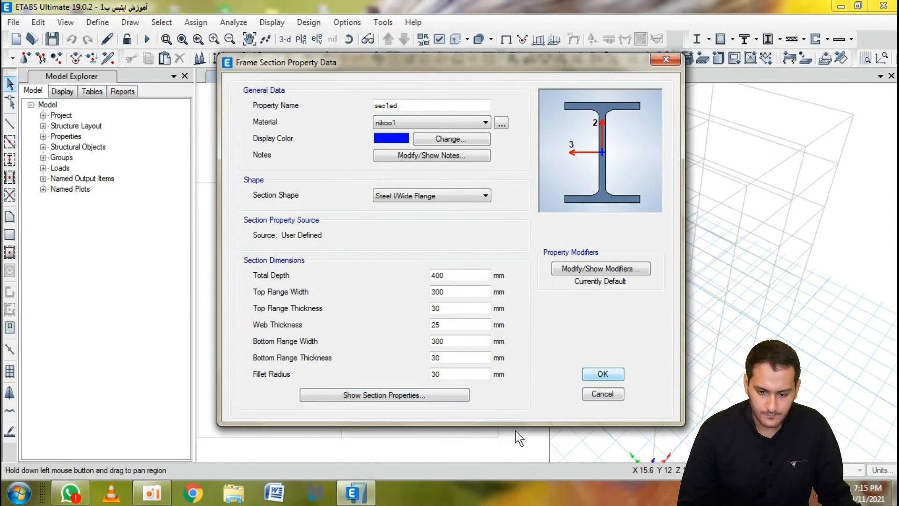
# Accept the sec1ed section definition and select sec1ed among the frame properties
pyautogui.click(592, 377)
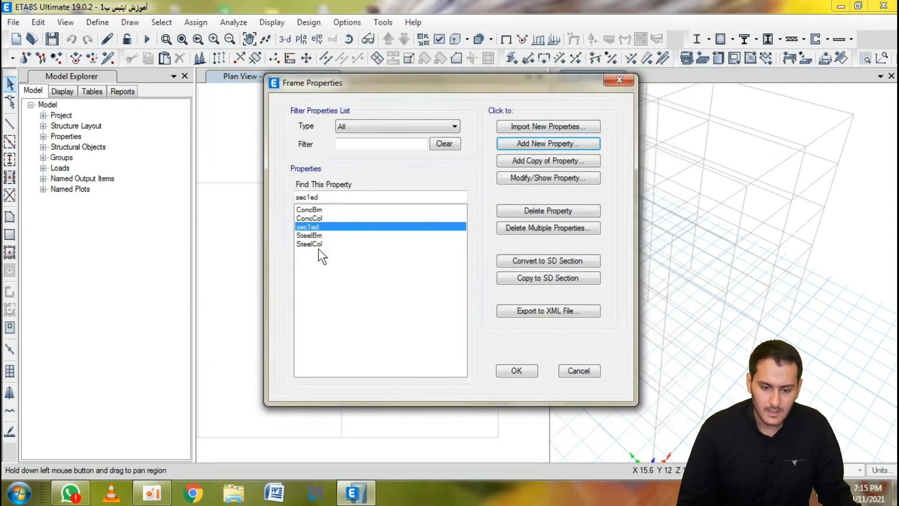
pyautogui.click(313, 236)
pyautogui.click(309, 228)
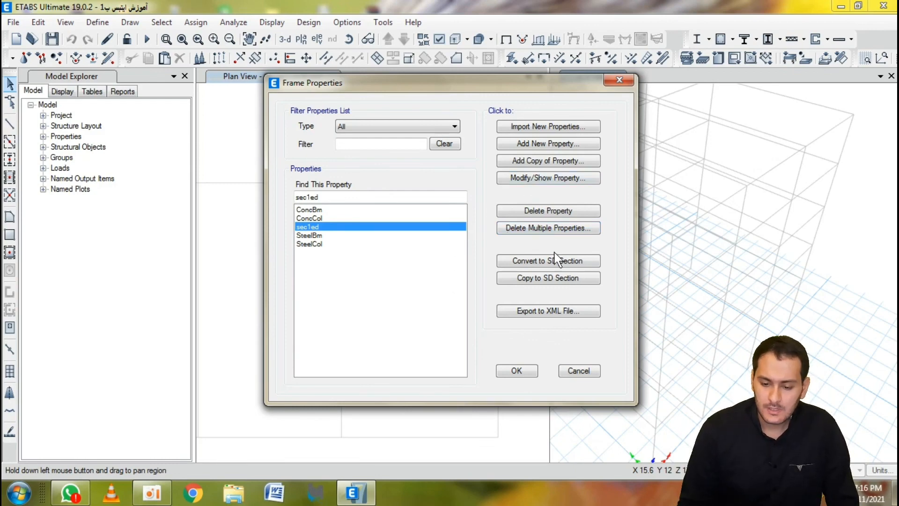
# Add a copy of the sec1ed section with its web thickness set to 30 mm, keeping the default name
pyautogui.click(550, 164)
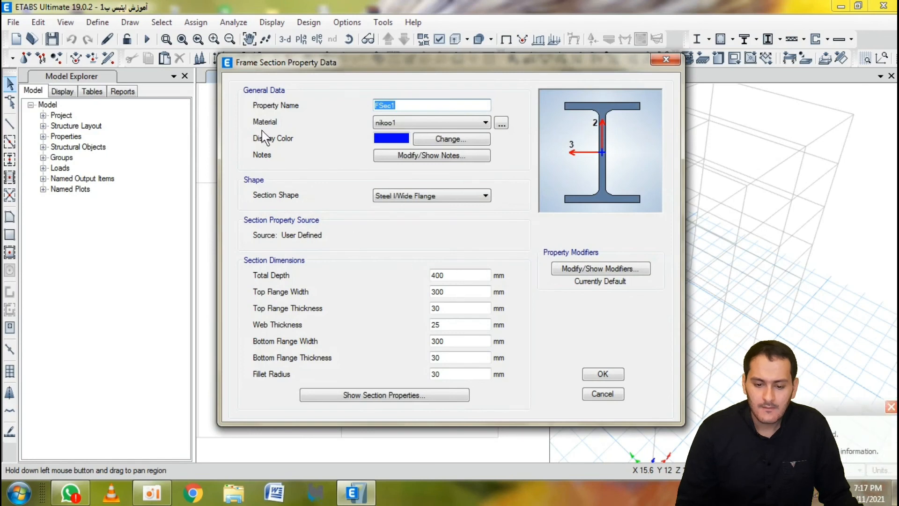
pyautogui.click(667, 59)
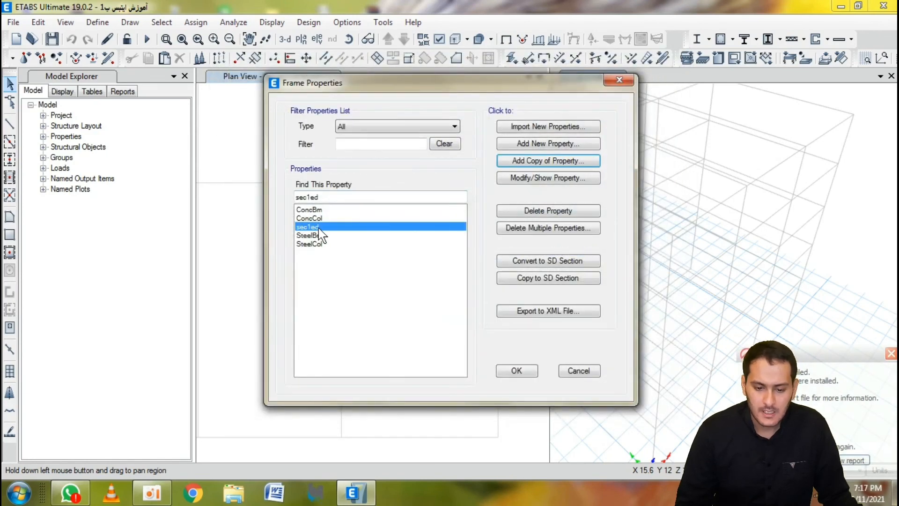
pyautogui.click(548, 160)
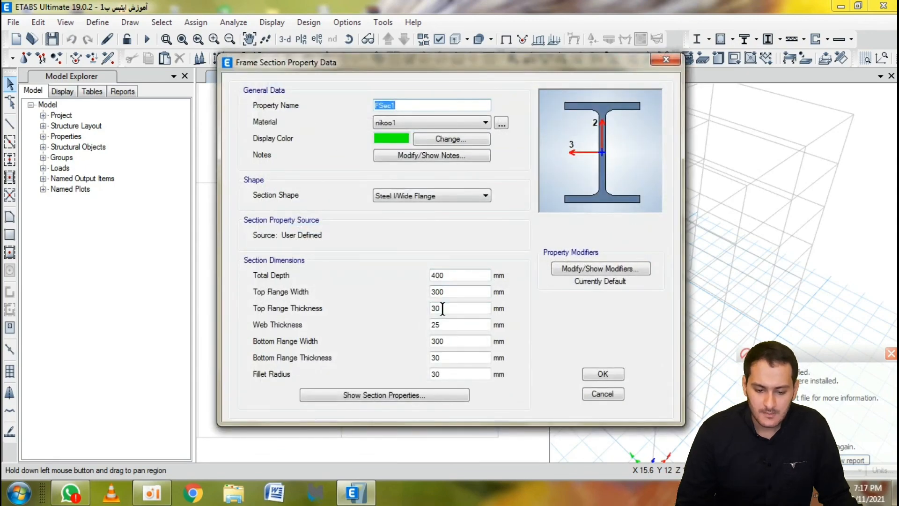
pyautogui.click(446, 324)
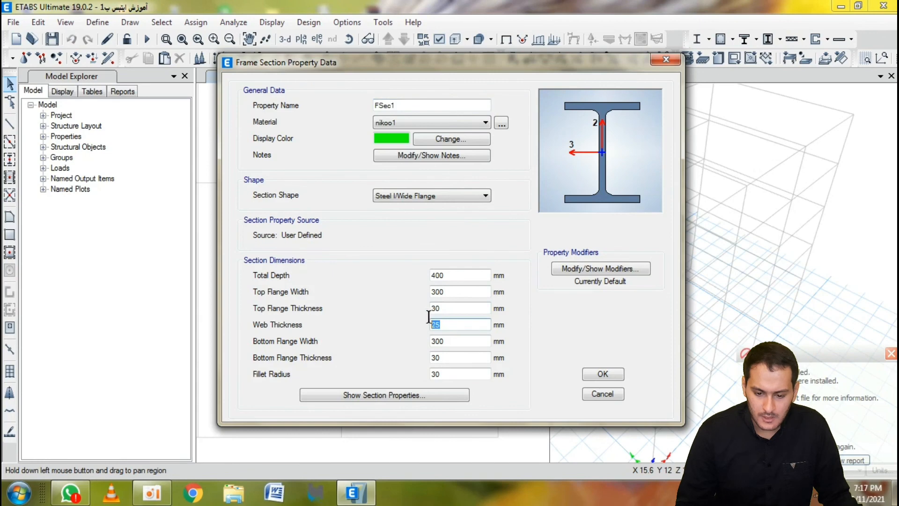
pyautogui.doubleClick(429, 322)
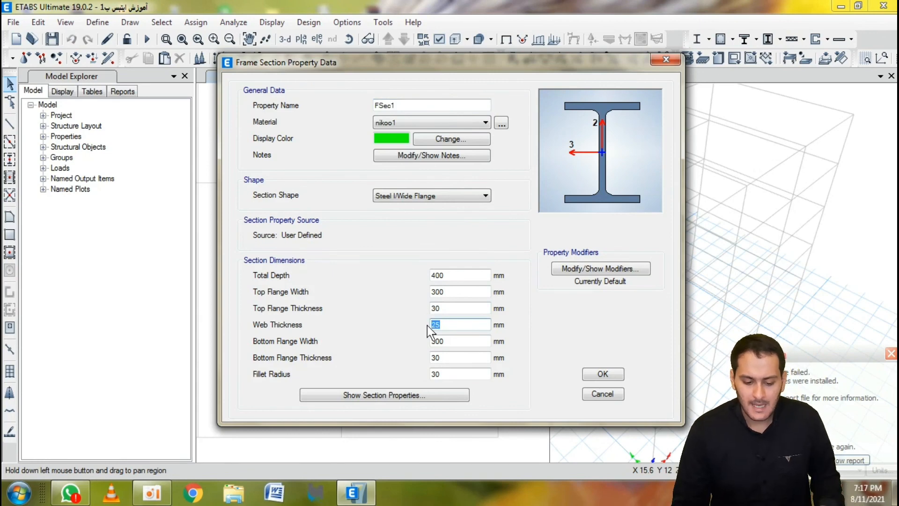
pyautogui.write('30')
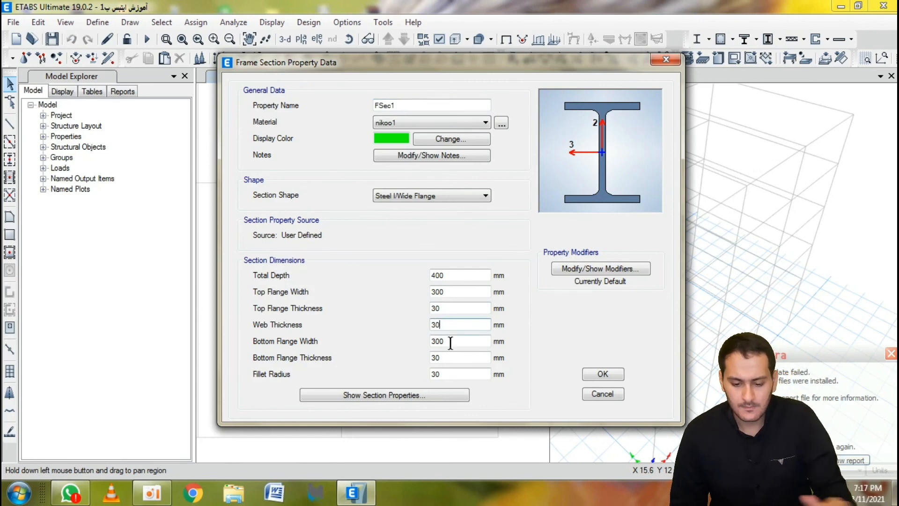
pyautogui.click(479, 341)
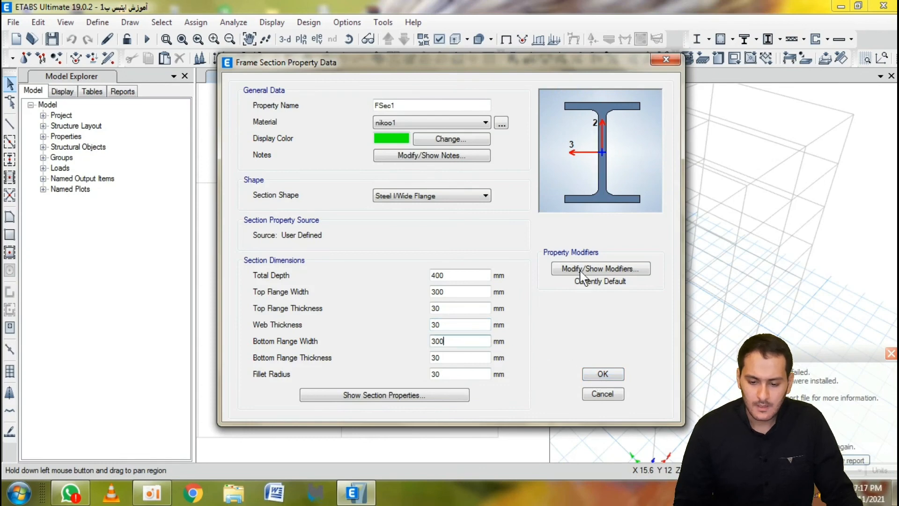
pyautogui.click(598, 376)
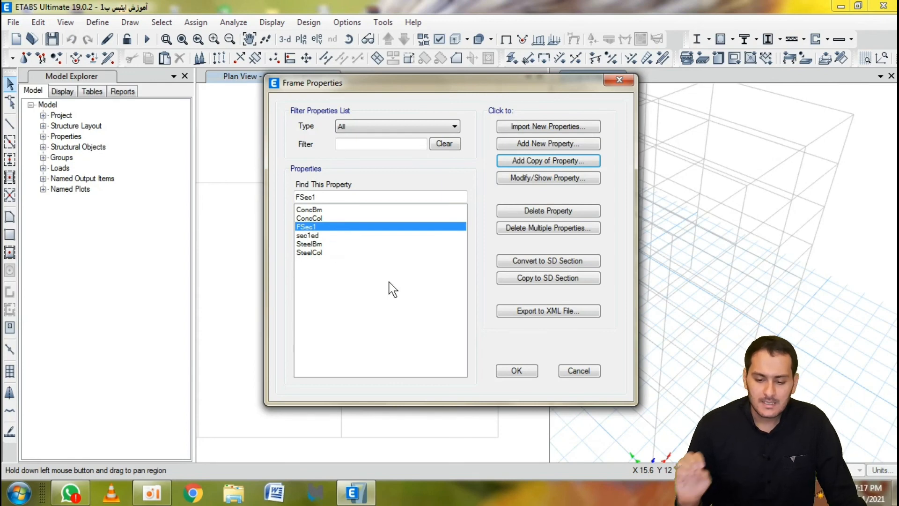
# Check the available section types, keep the type filter at All, and accept the frame properties
pyautogui.click(372, 128)
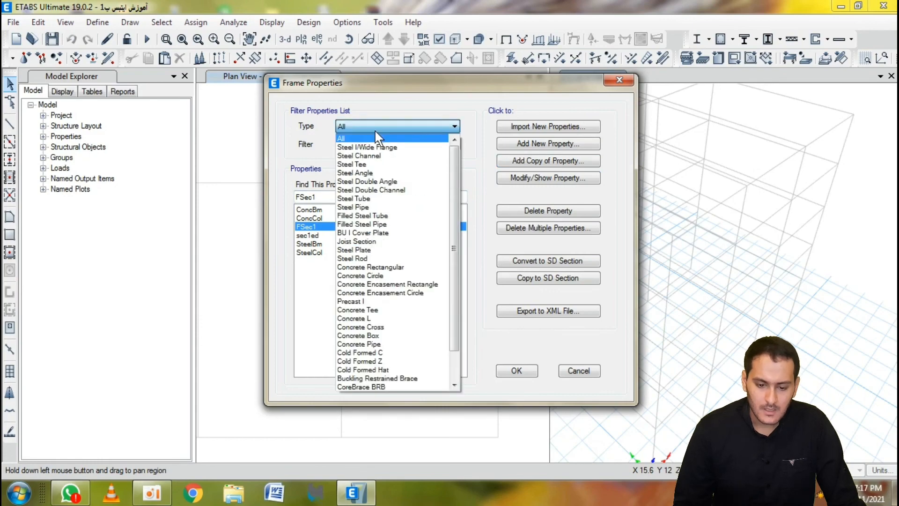
pyautogui.click(373, 130)
pyautogui.click(509, 372)
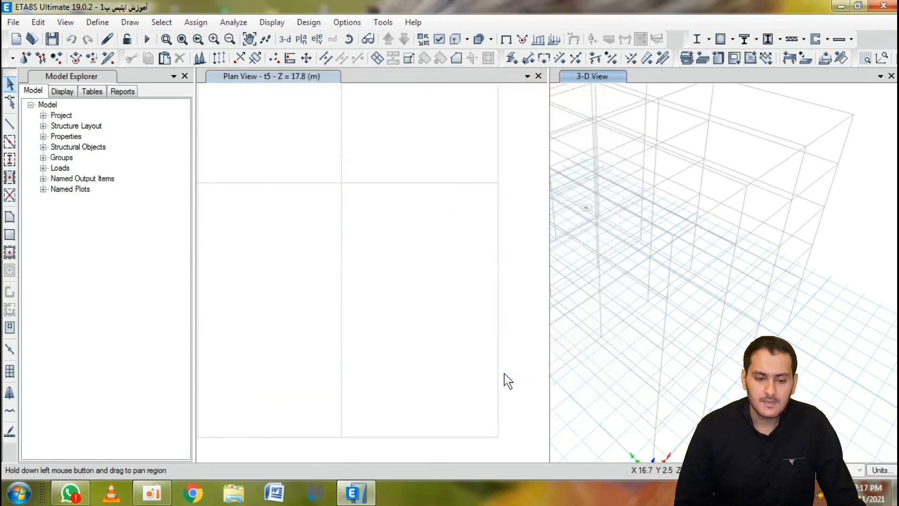